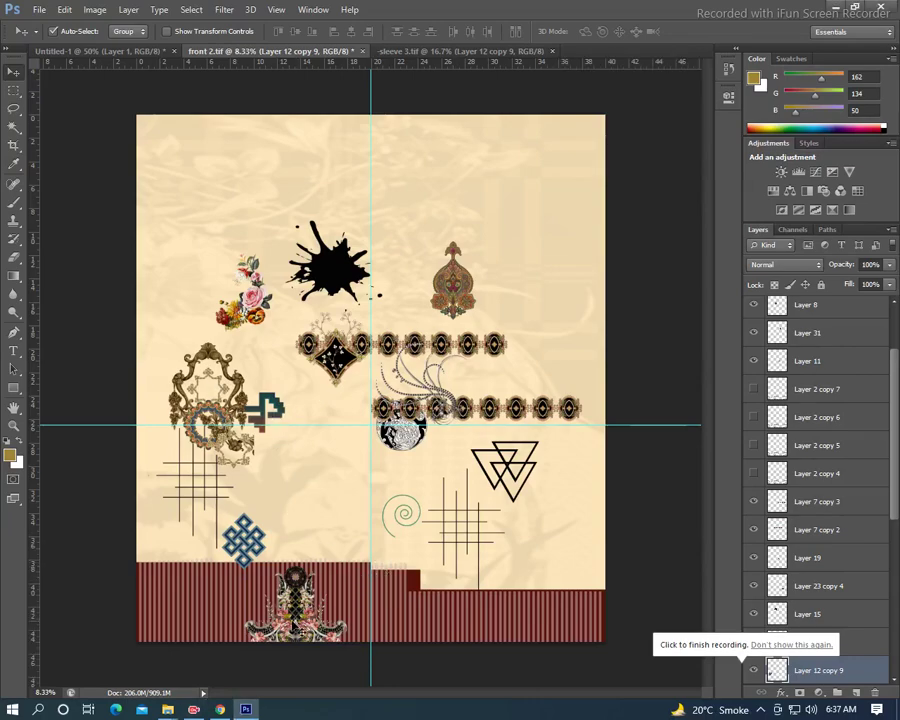
- Move the Layer 10 floral ornament up onto the stripe band's edge, centred on the vertical guide
left_click_drag(297, 608, 374, 566)
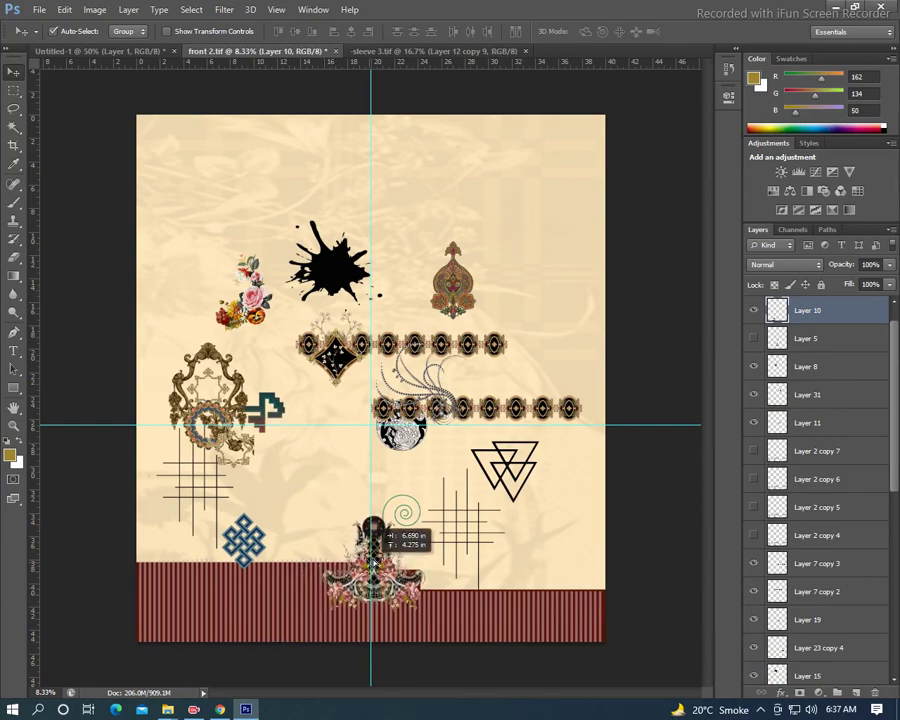
left_click_drag(374, 566, 374, 552)
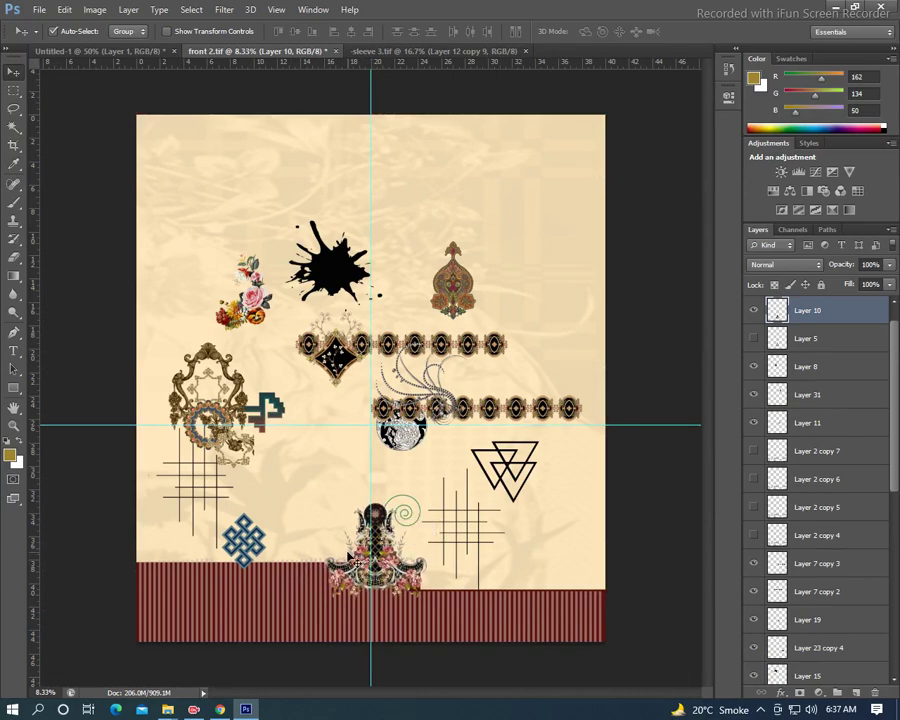
scroll(349, 555, "up", 2)
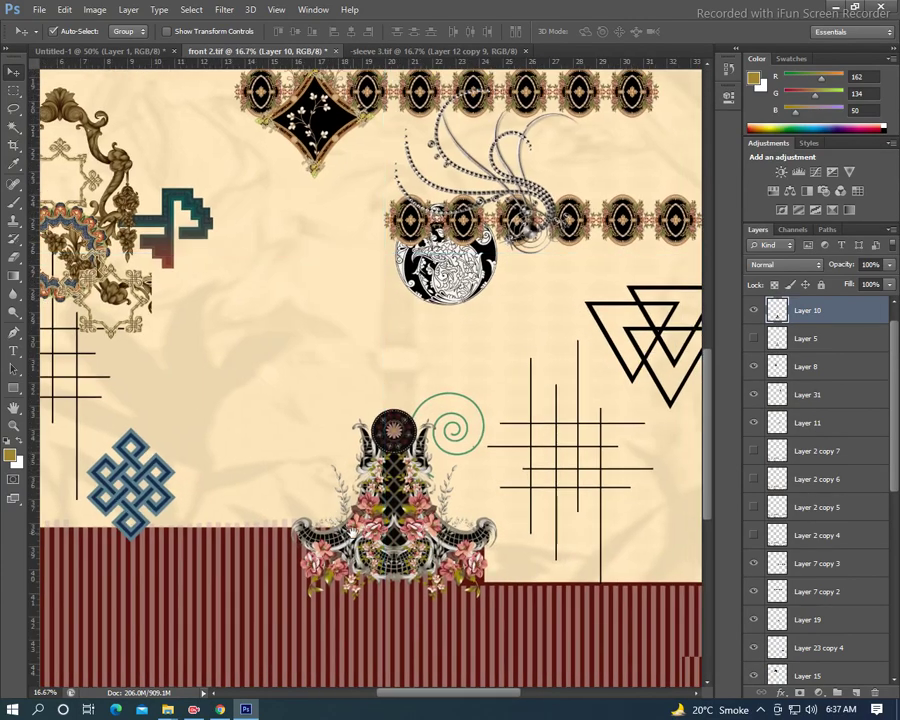
scroll(349, 555, "left", 1)
left_click_drag(408, 520, 400, 520)
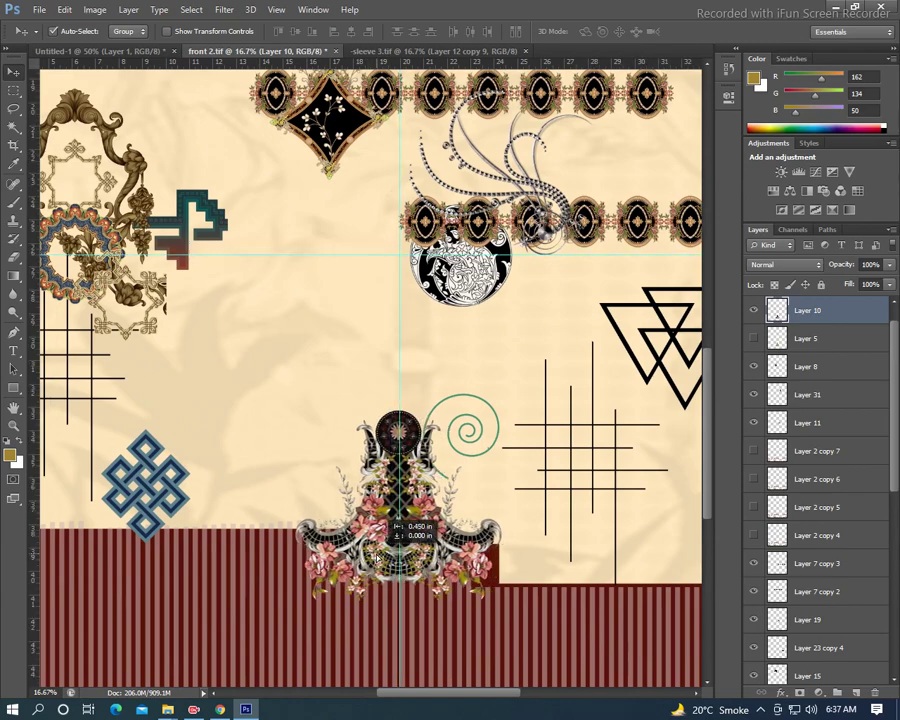
- Scale the Layer 10 floral ornament up to about 106% so it spreads wider across the stripes
key("ctrl+t")
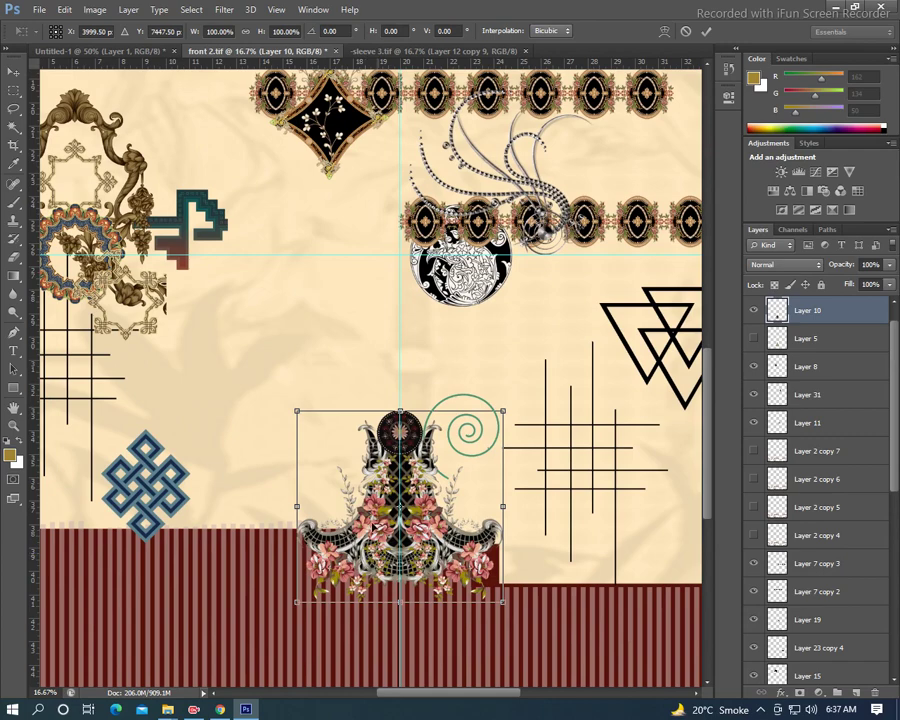
right_click(362, 512)
left_click(392, 303)
left_click_drag(503, 603, 517, 606)
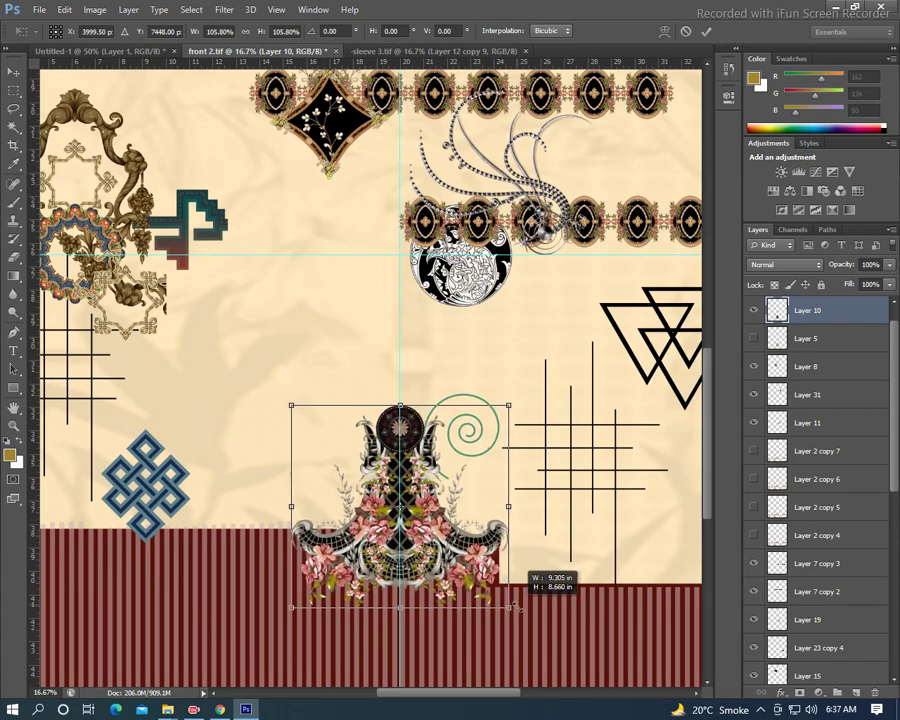
key("Return")
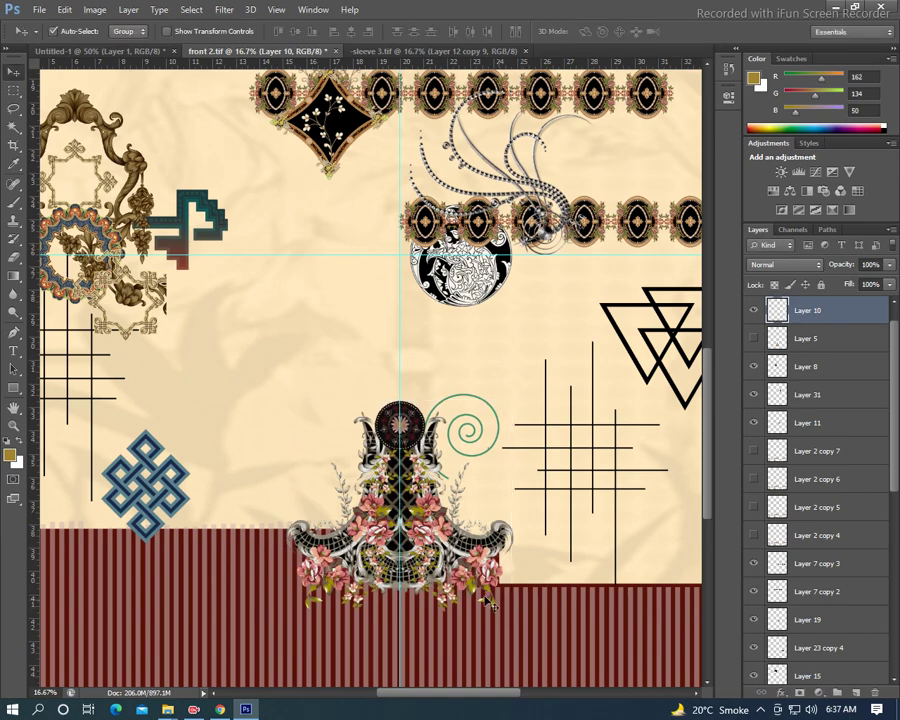
left_click(406, 377, "alt")
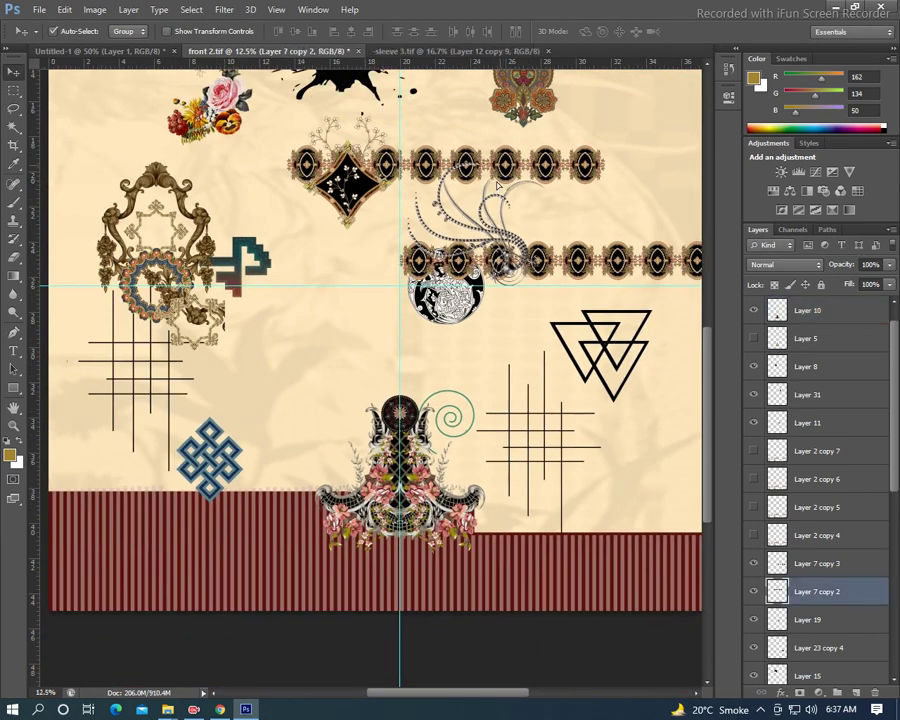
- Drag both beaded border bands down onto the stripe band's top edge
left_click_drag(510, 172, 272, 494)
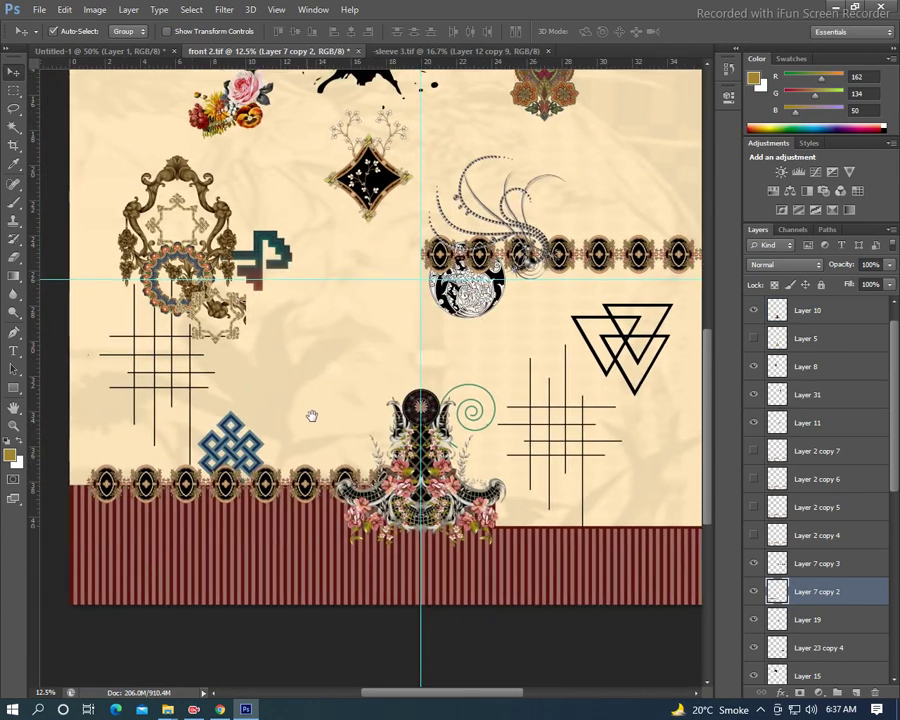
mouse_move(280, 451)
left_mouse_down()
mouse_move(300, 462)
mouse_move(275, 491)
left_mouse_up()
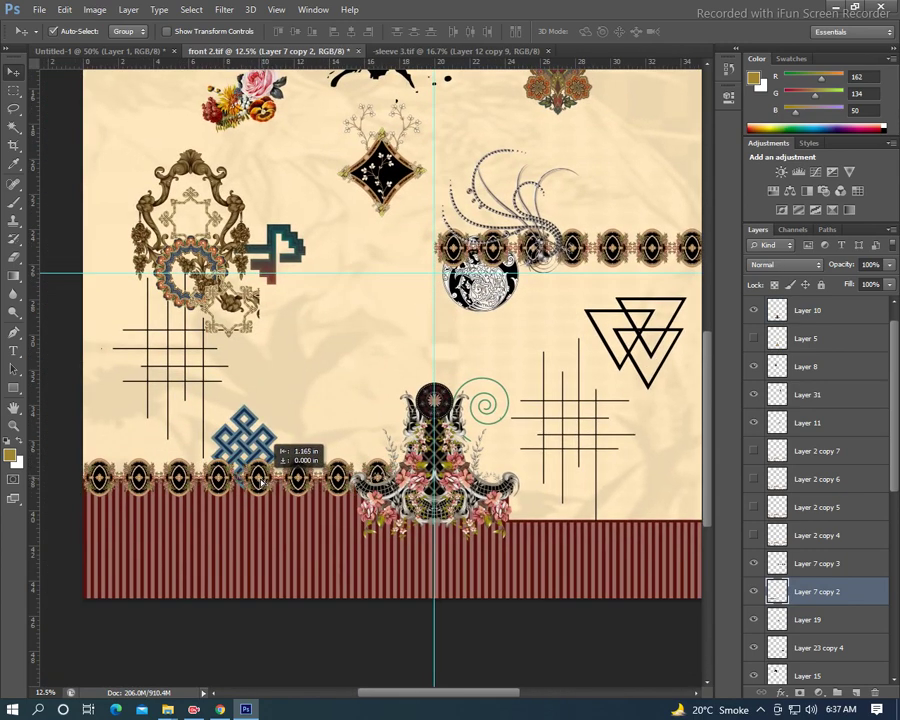
left_click_drag(419, 437, 367, 431)
left_click_drag(428, 244, 503, 518)
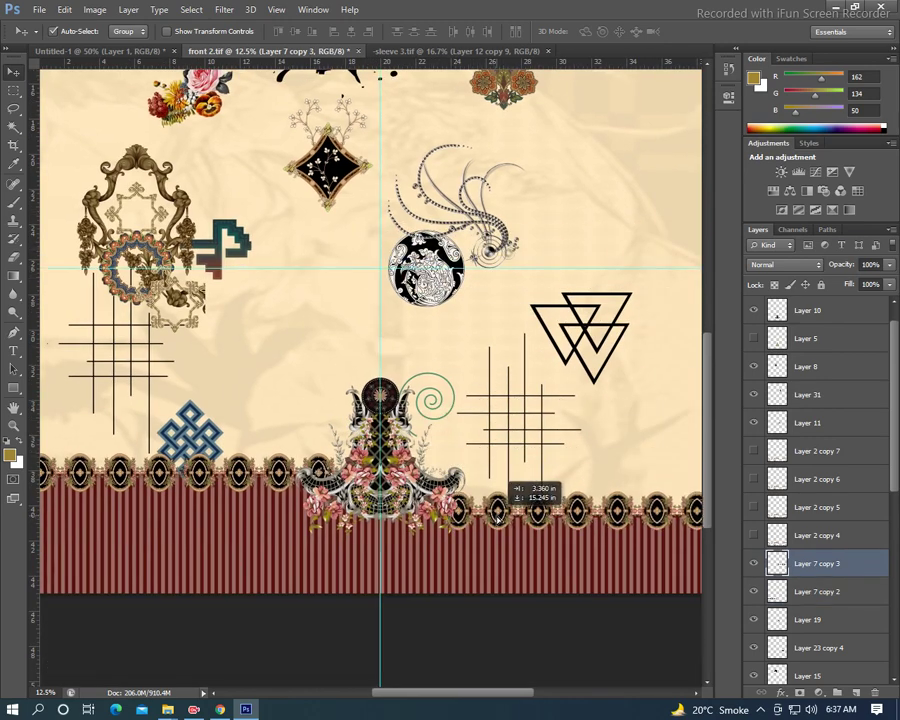
- Place the teal shape next to the central floral motif
mouse_move(498, 466)
left_mouse_down()
mouse_move(435, 452)
mouse_move(518, 494)
left_mouse_up()
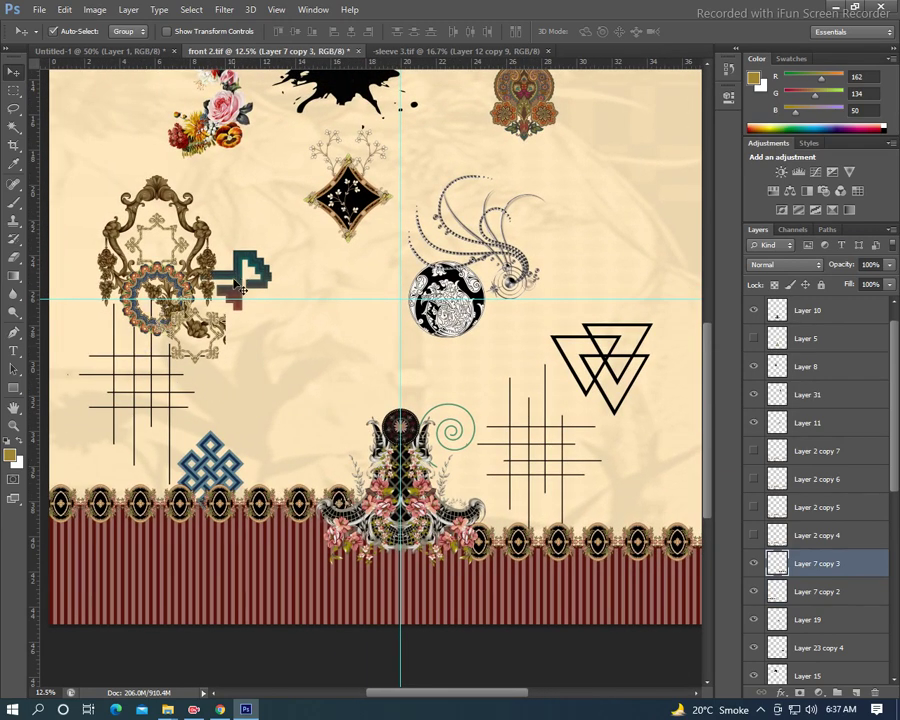
mouse_move(237, 284)
left_mouse_down()
mouse_move(467, 484)
mouse_move(463, 475)
mouse_move(479, 463)
left_mouse_up()
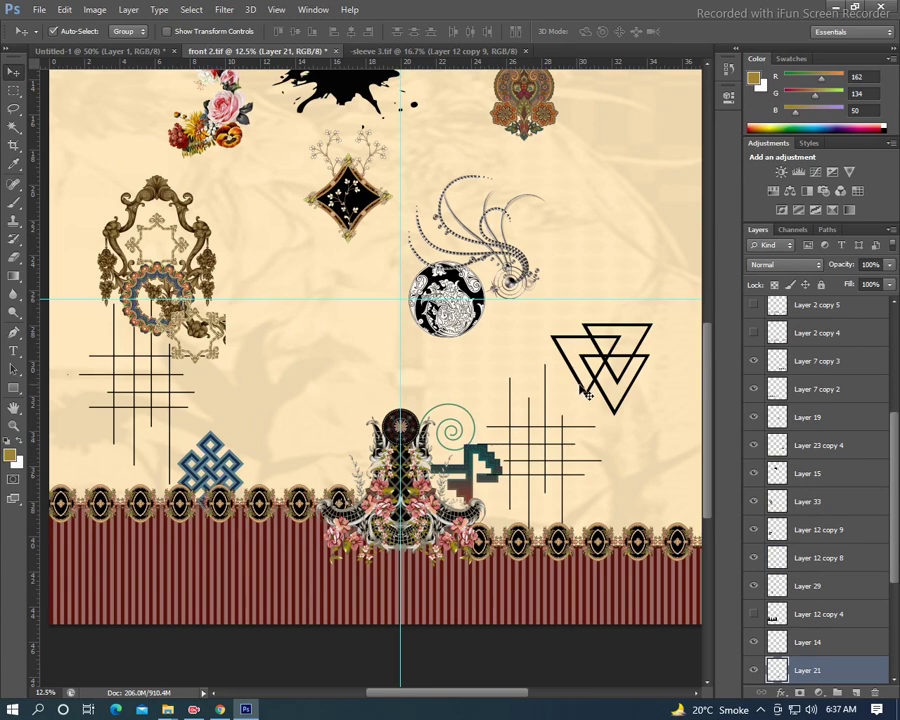
- Drop the black triangle motif just above the stripes, right of the centrepiece, beside the grid lines
mouse_move(587, 393)
left_mouse_down()
mouse_move(596, 531)
mouse_move(583, 528)
mouse_move(581, 508)
left_mouse_up()
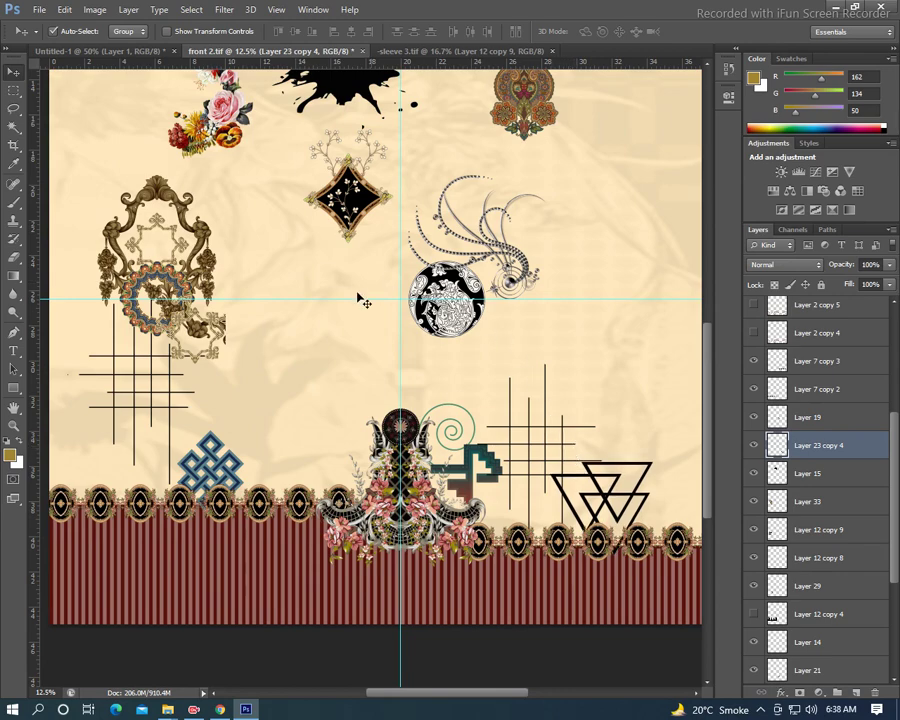
key("ctrl+minus")
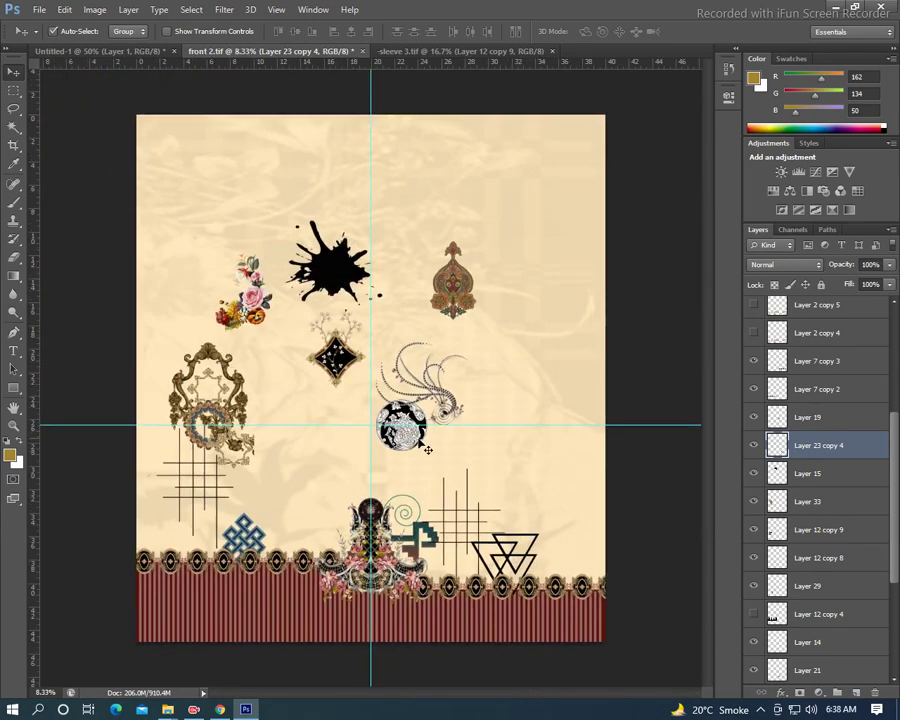
- Place the mandala circle right of the central ornament and the paisley motif to its left
mouse_move(402, 425)
left_mouse_down()
mouse_move(460, 566)
mouse_move(437, 574)
left_mouse_up()
key("ctrl+plus")
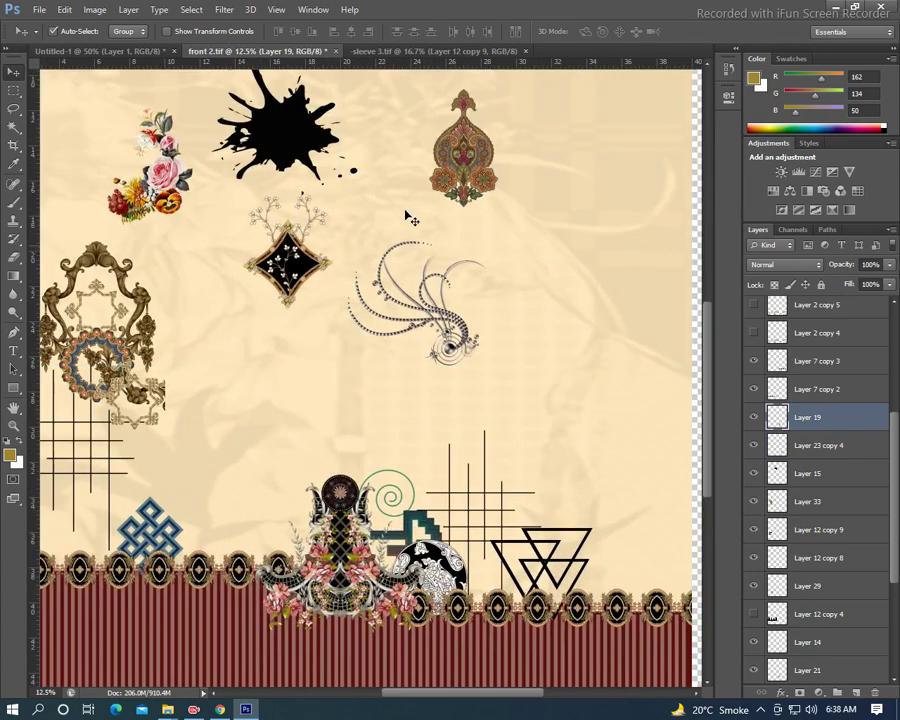
left_click(461, 175)
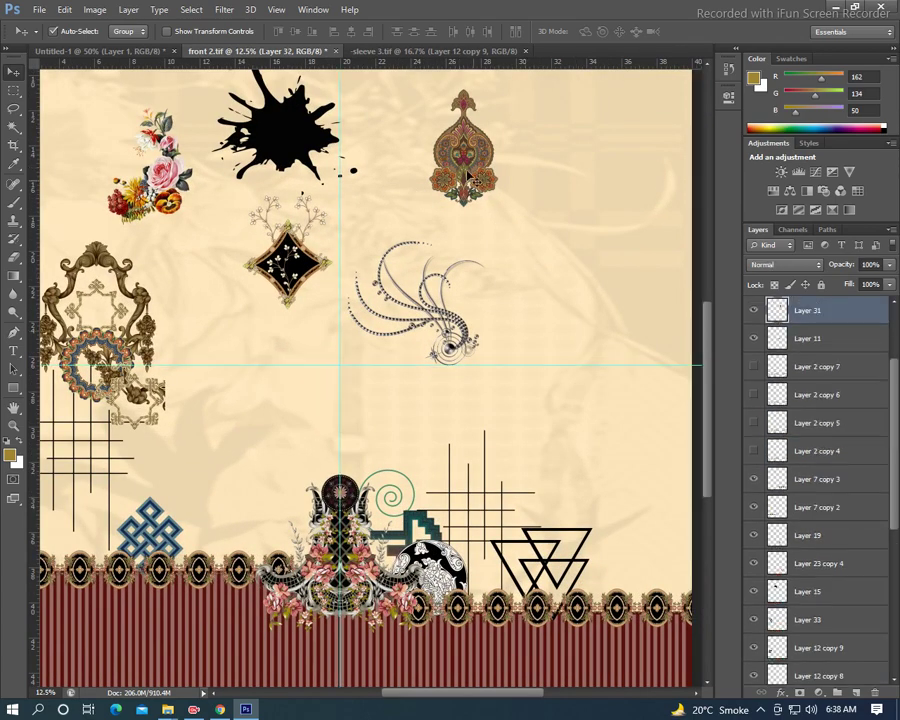
mouse_move(458, 158)
left_mouse_down()
mouse_move(268, 522)
mouse_move(269, 510)
left_mouse_up()
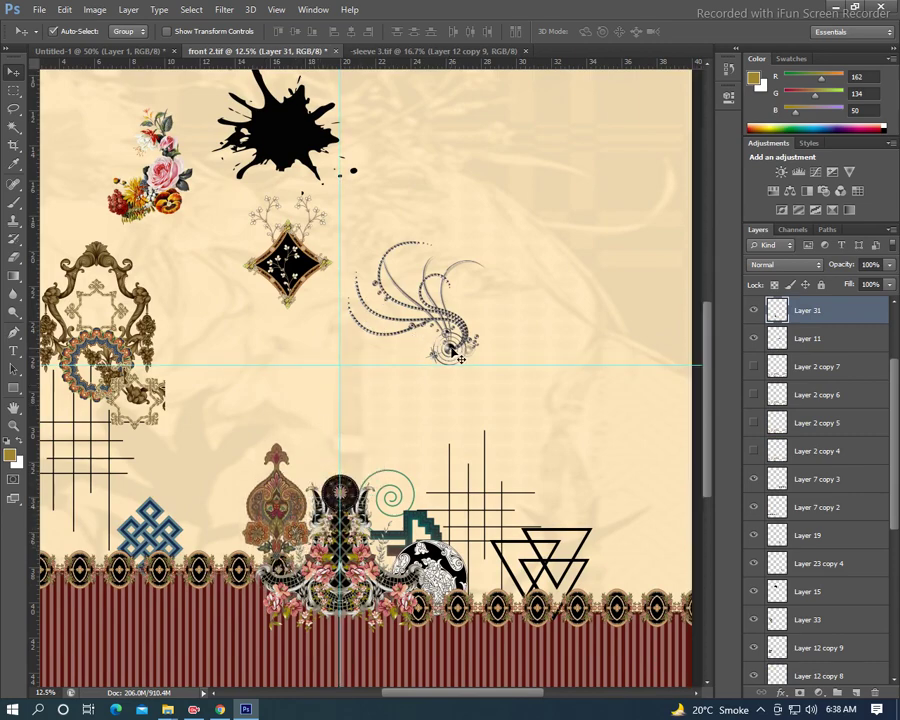
left_click_drag(375, 375, 438, 335)
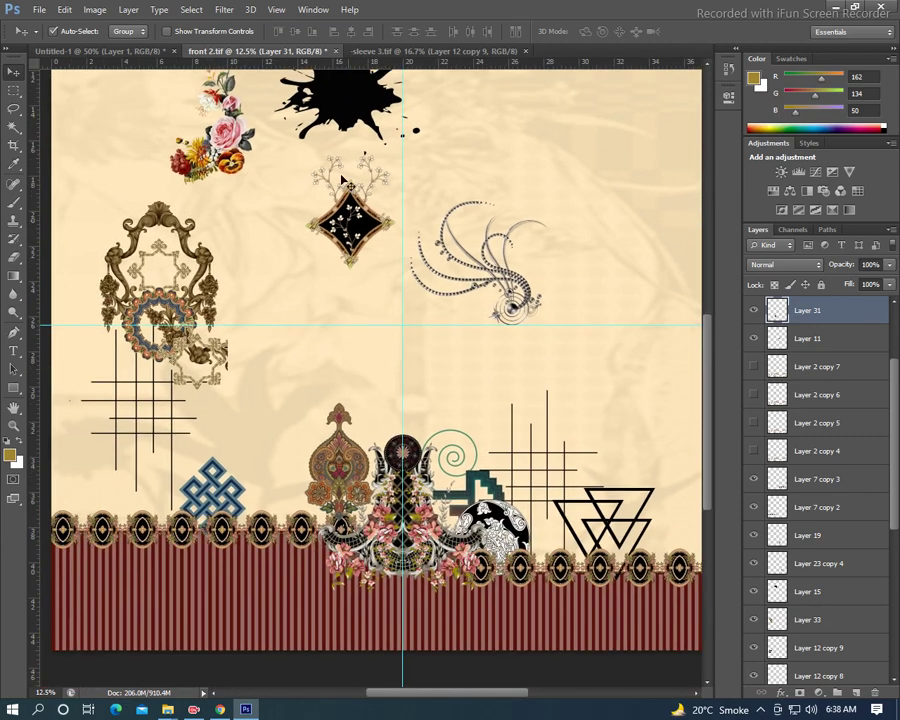
- Place the black ink splash by the paisley, the paisley upper right, and the swirl on the medallion
mouse_move(325, 115)
left_mouse_down()
mouse_move(308, 480)
mouse_move(338, 472)
mouse_move(338, 505)
mouse_move(257, 510)
left_mouse_up()
left_click(343, 490)
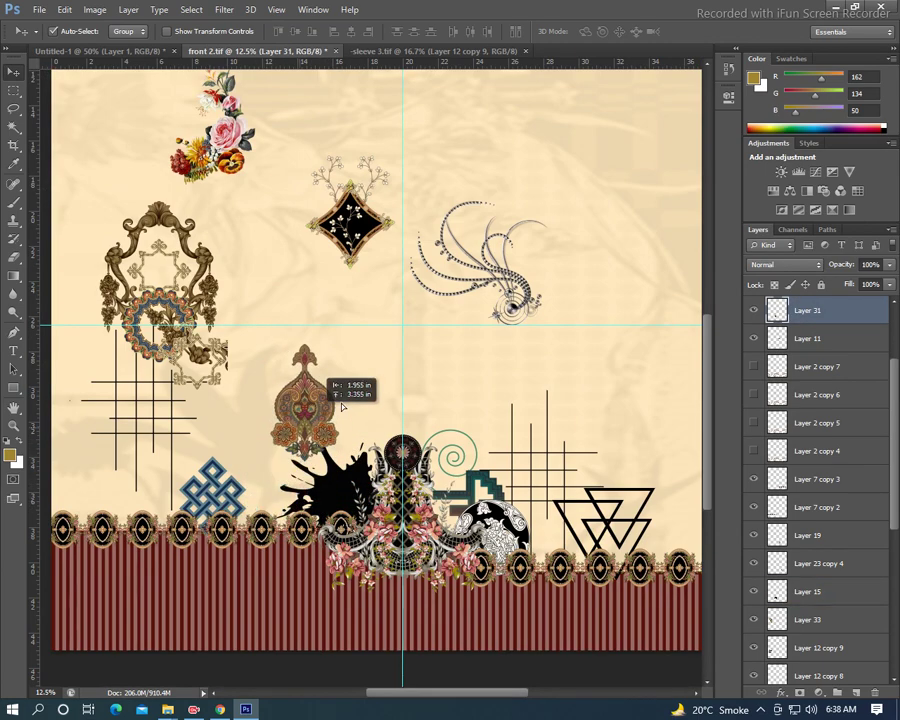
left_click_drag(257, 510, 600, 288)
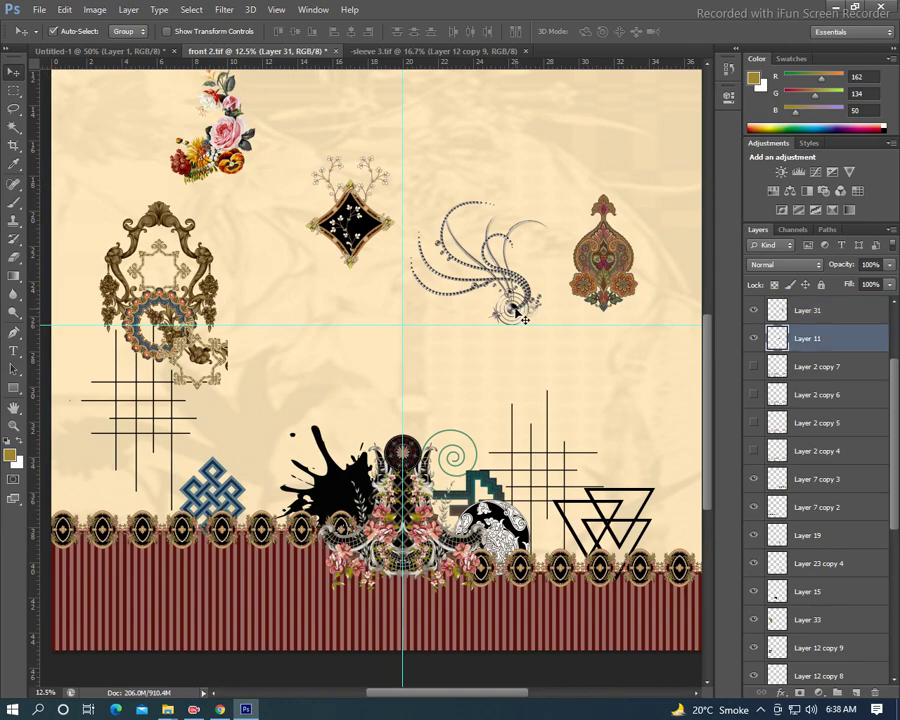
mouse_move(518, 313)
left_mouse_down()
mouse_move(403, 424)
mouse_move(390, 441)
mouse_move(392, 456)
mouse_move(401, 452)
left_mouse_up()
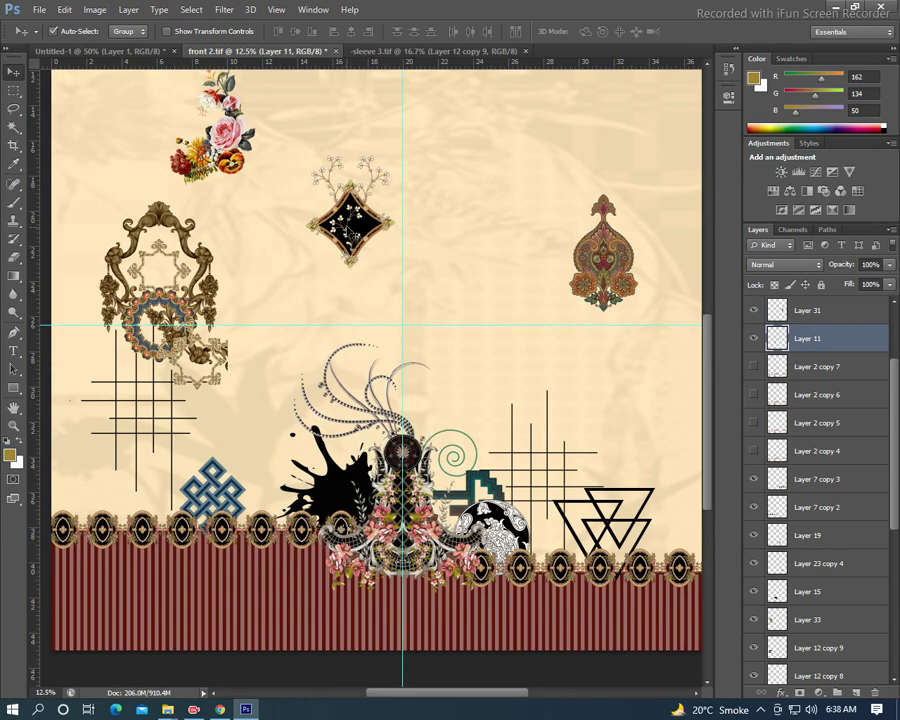
left_click_drag(338, 512, 293, 497)
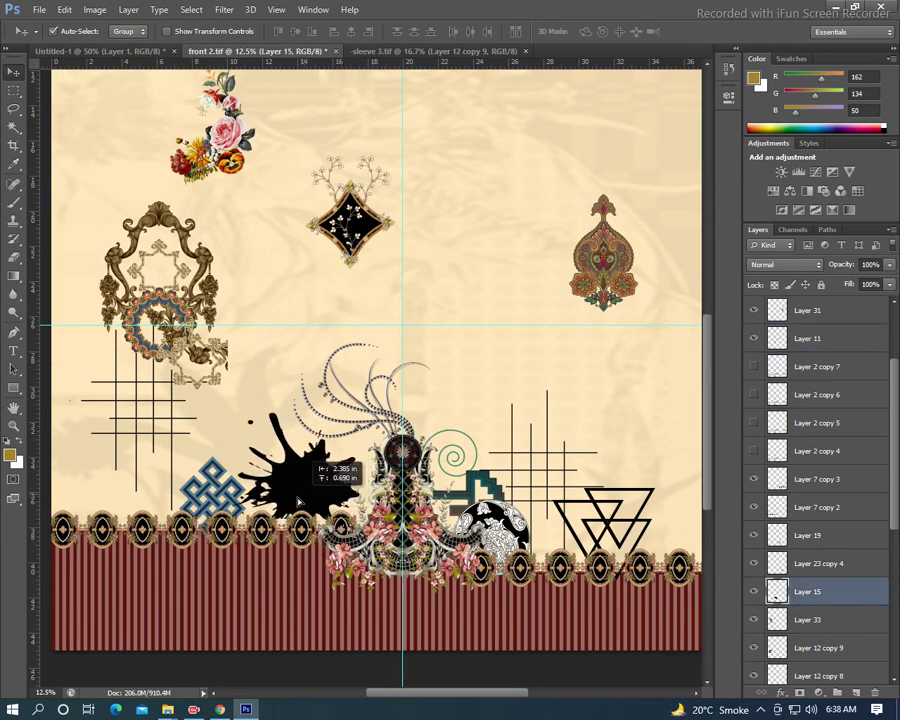
- Set the ornate diamond onto the centrepiece and the rose bouquet beside the blue knot
left_click_drag(362, 248, 368, 483)
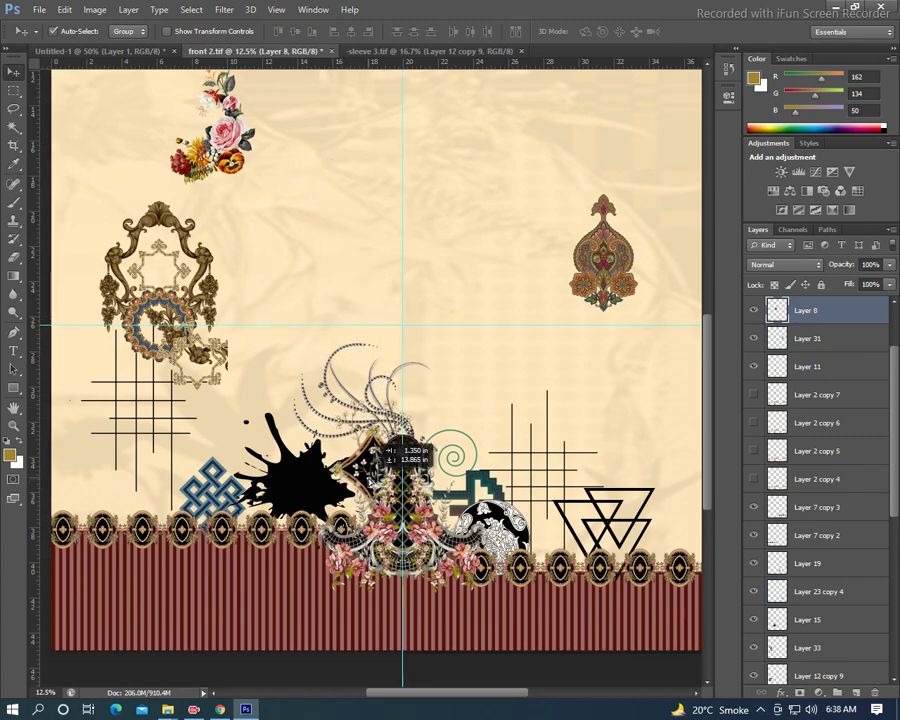
left_click_drag(376, 448, 377, 456)
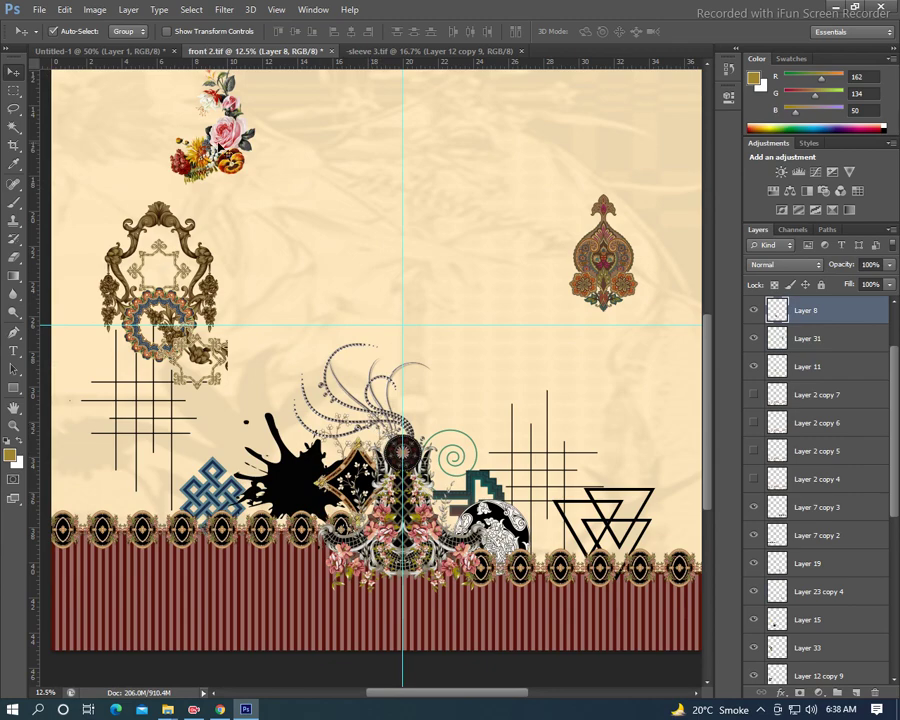
mouse_move(210, 140)
left_mouse_down()
mouse_move(505, 378)
mouse_move(262, 505)
left_mouse_up()
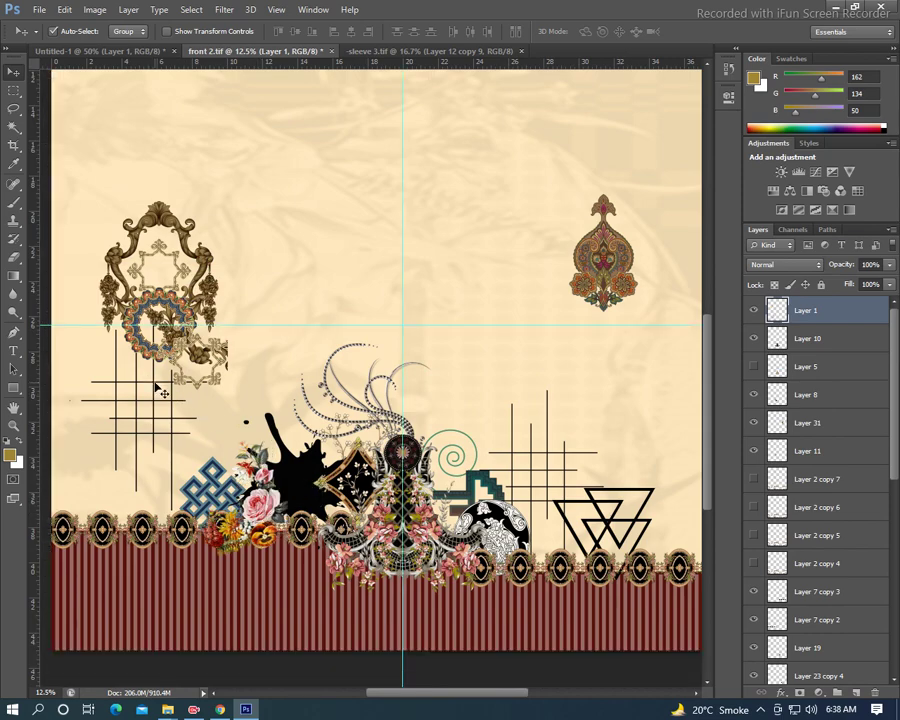
key("ctrl+Tab")
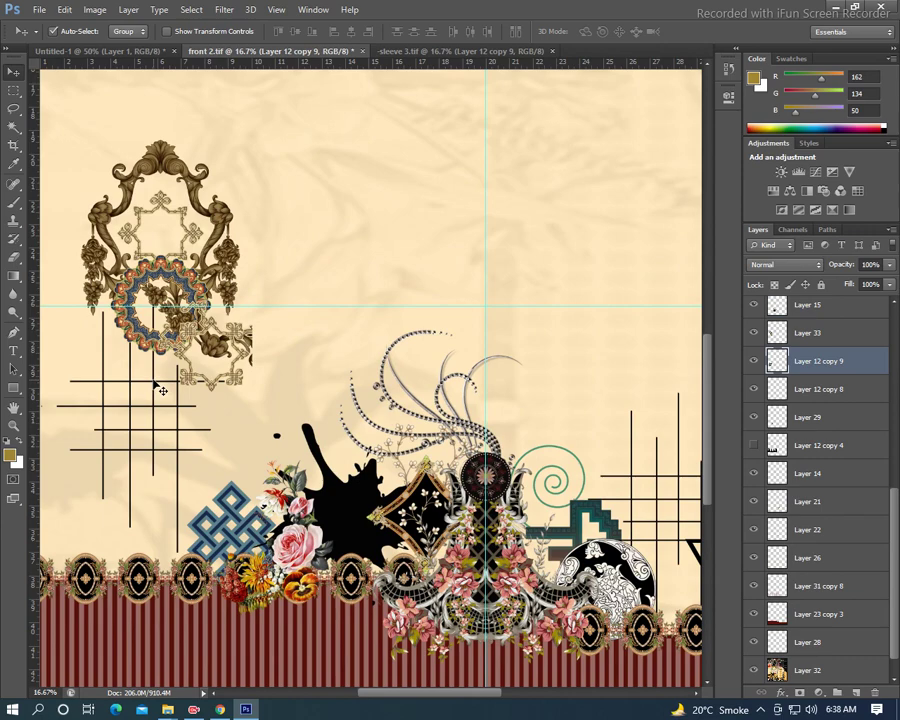
- Shift the grid-line motif right, lower Layer 12 copy 9, and pull the paisley motif down-left
mouse_move(160, 385)
left_mouse_down()
mouse_move(276, 383)
mouse_move(257, 390)
left_mouse_up()
mouse_move(845, 364)
left_mouse_down()
mouse_move(804, 514)
mouse_move(822, 626)
left_mouse_up()
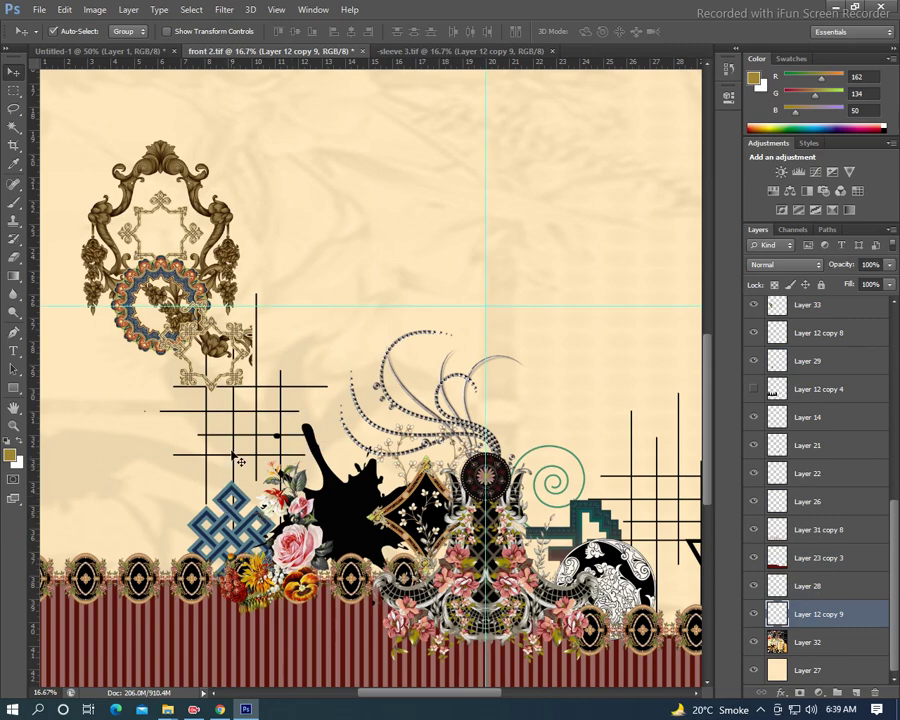
left_click_drag(240, 455, 239, 446)
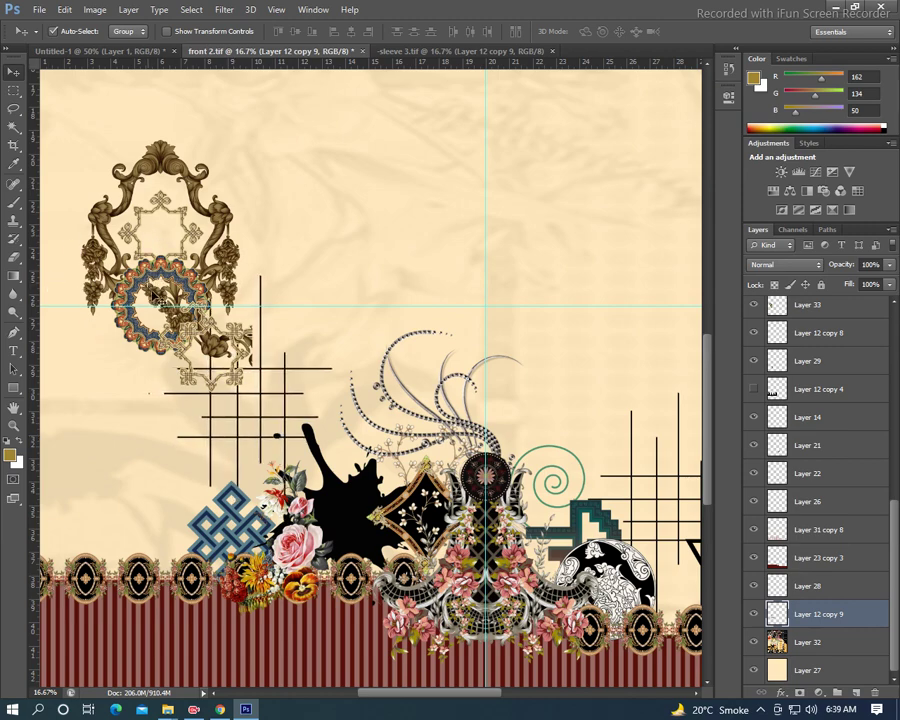
scroll(153, 294, "down", 1)
mouse_move(564, 232)
left_mouse_down()
mouse_move(533, 370)
mouse_move(152, 452)
left_mouse_up()
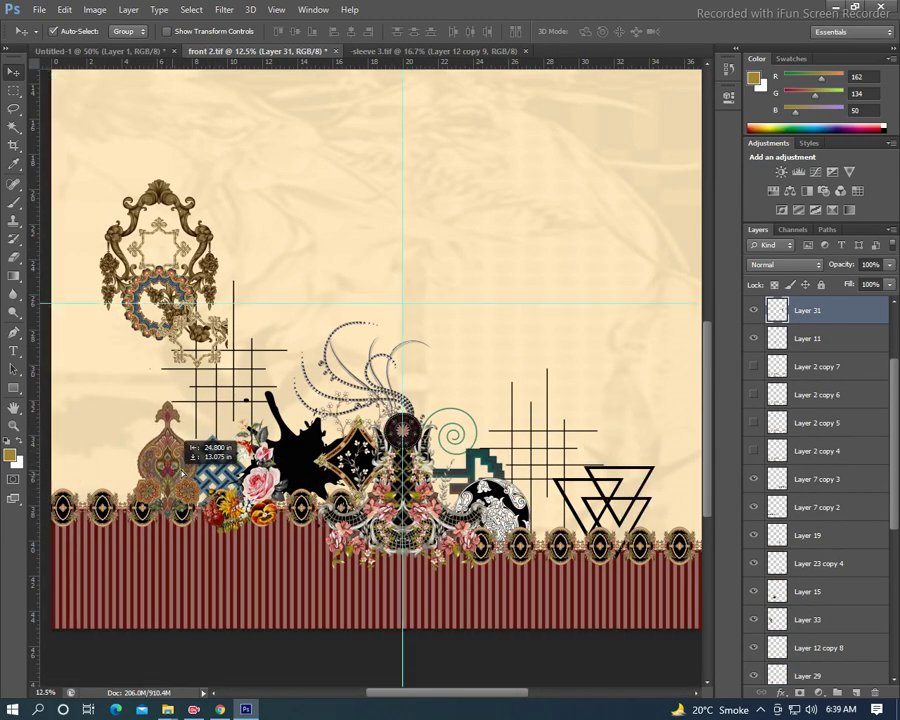
- Centre the paisley motif on the canvas and move Layer 31 between Layer 29 and Layer 12 copy 4
mouse_move(152, 452)
left_mouse_down()
mouse_move(454, 342)
mouse_move(431, 436)
left_mouse_up()
left_click_drag(818, 358, 818, 508)
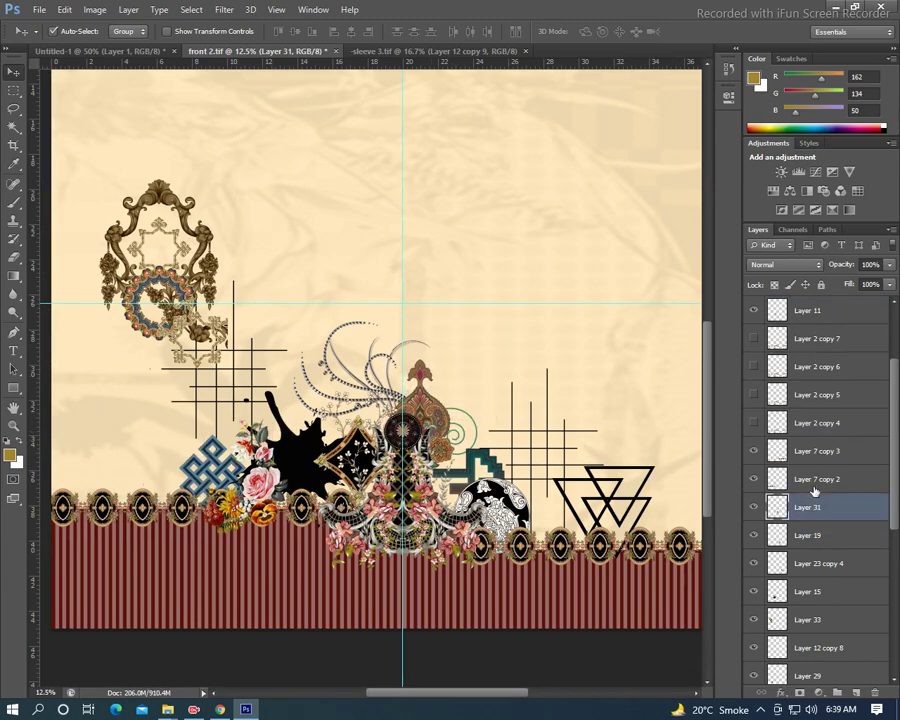
scroll(818, 480, "down", 2)
left_click_drag(820, 368, 818, 545)
scroll(818, 543, "down", 2)
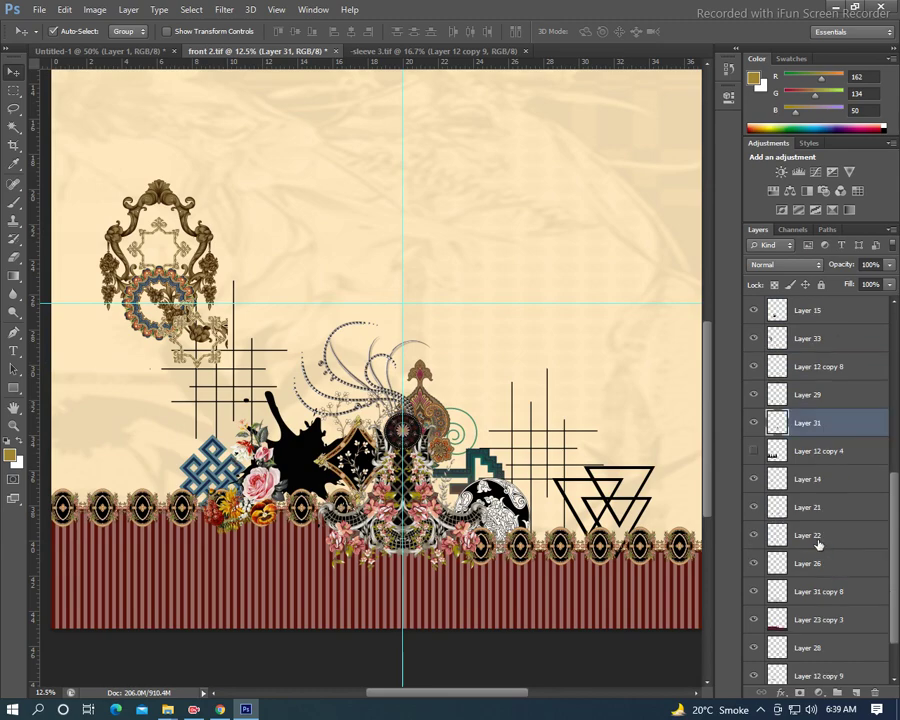
left_click_drag(818, 425, 812, 630)
scroll(808, 598, "down", 2)
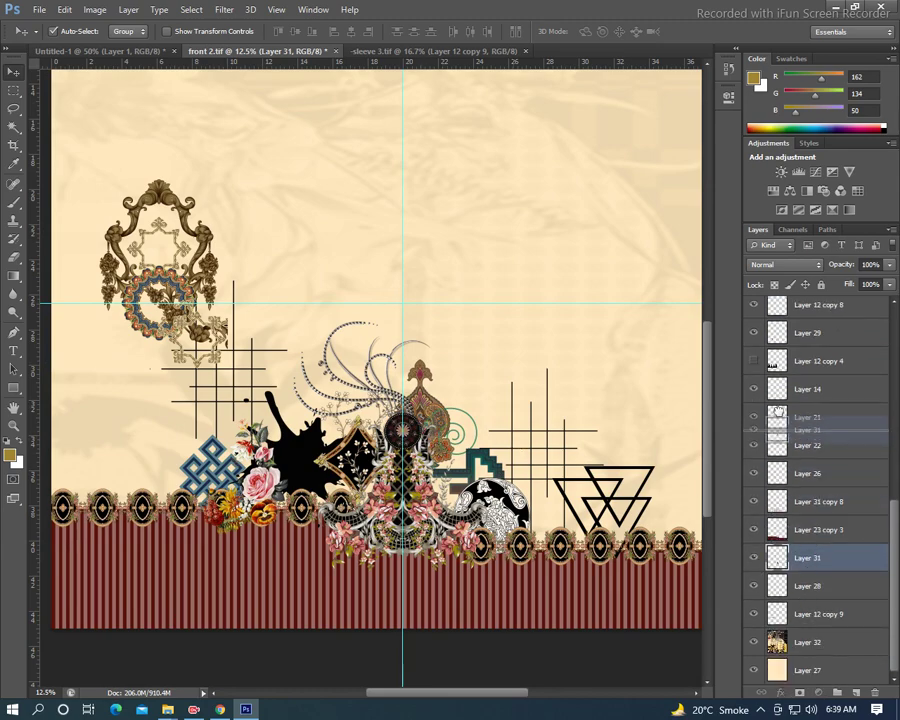
left_click_drag(779, 557, 785, 418)
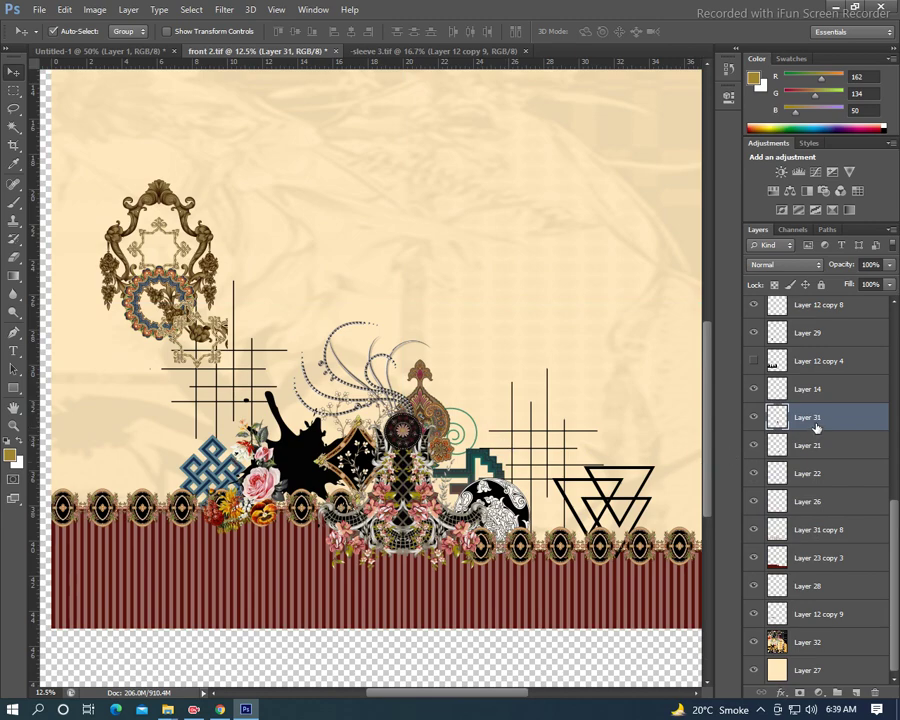
left_click_drag(789, 425, 795, 374)
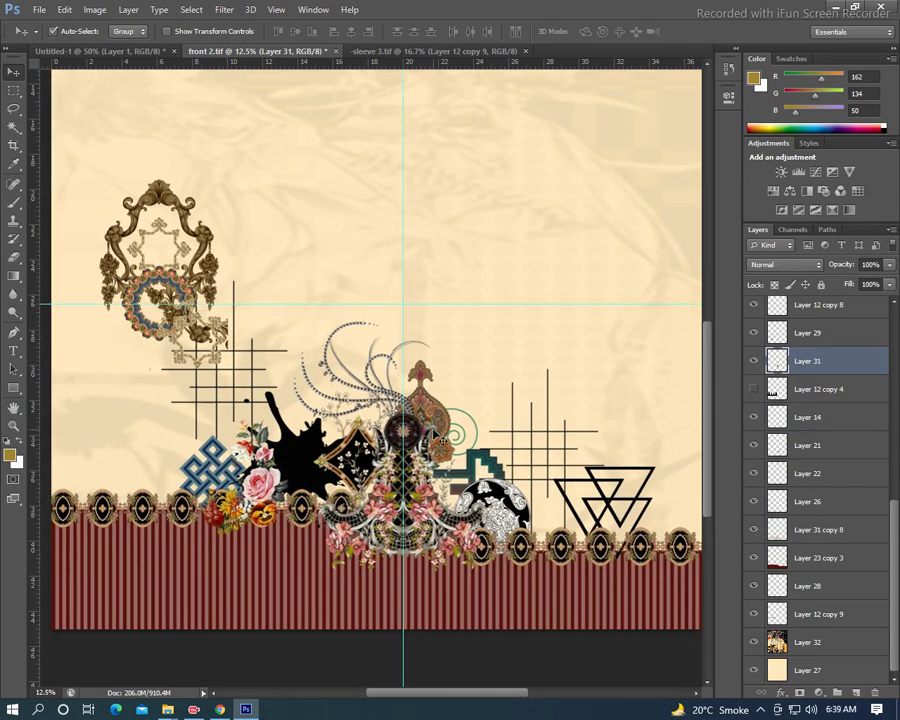
scroll(432, 427, "up", 1)
scroll(425, 437, "up", 1)
- Nudge the paisley motif down-left against the central medallion
scroll(415, 450, "up", 1)
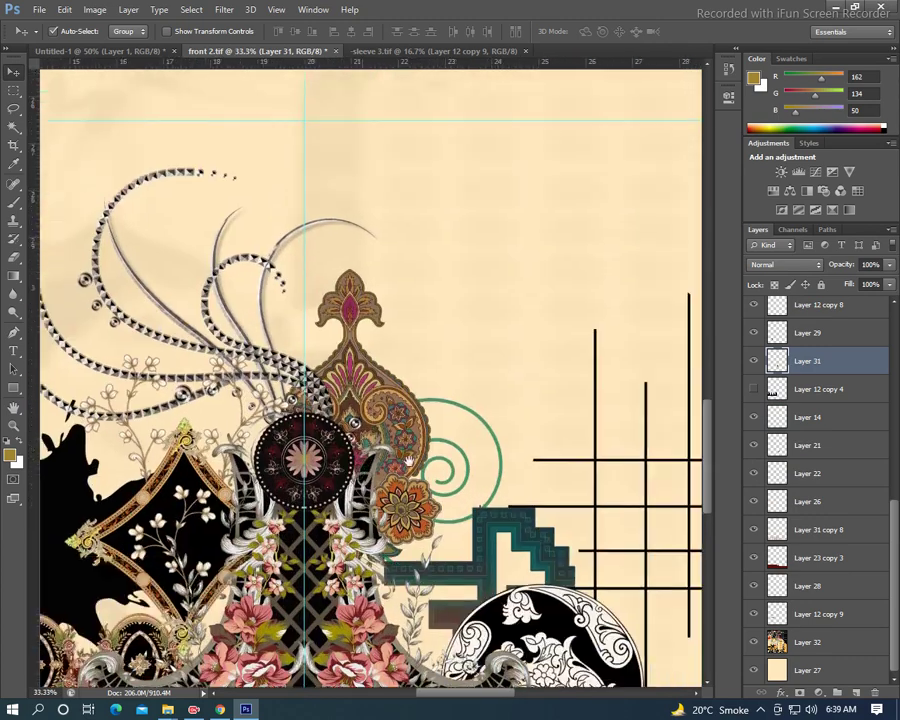
scroll(406, 465, "up", 1)
mouse_move(397, 452)
left_mouse_down()
mouse_move(381, 479)
mouse_move(366, 462)
mouse_move(357, 491)
mouse_move(398, 491)
mouse_move(404, 501)
mouse_move(394, 497)
left_mouse_up()
- Shift the green spiral motif (Layer 22) slightly to the right
left_click(462, 483)
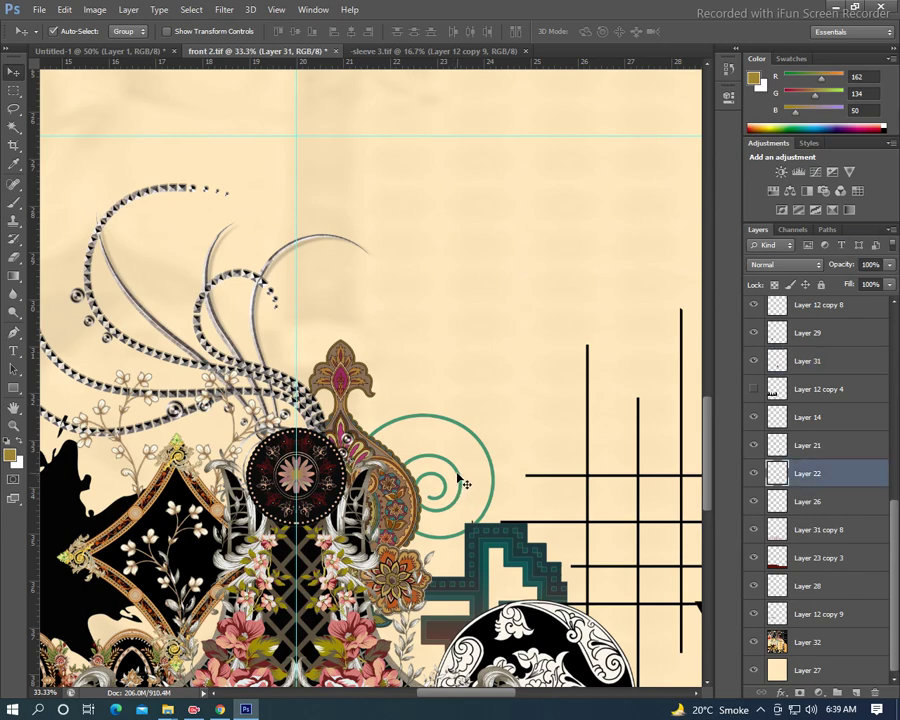
left_click_drag(462, 483, 487, 482)
scroll(436, 467, "down", 1)
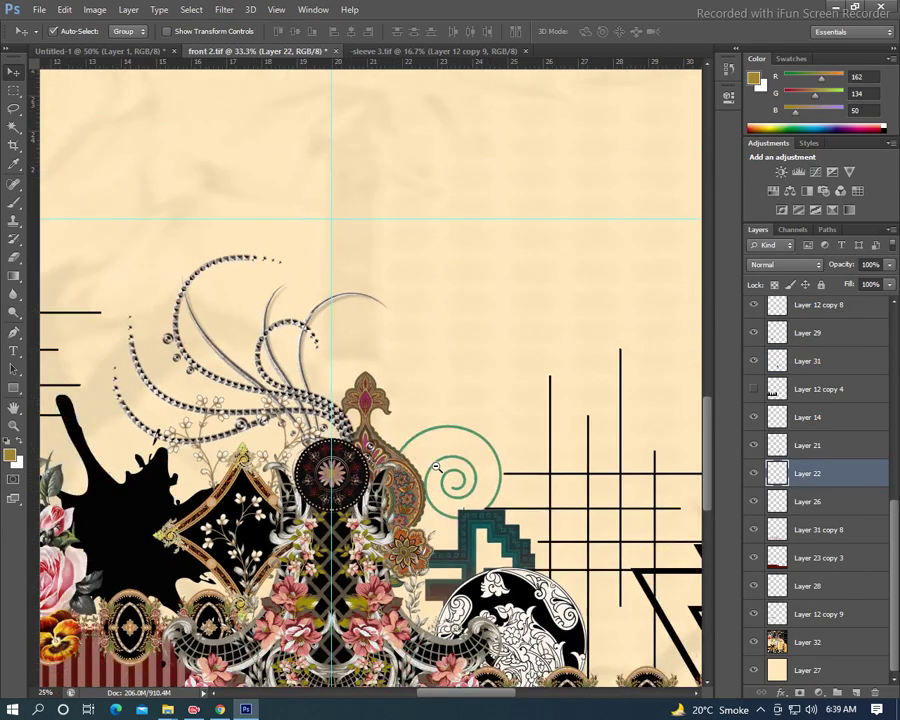
scroll(436, 467, "down", 1)
scroll(436, 467, "down", 2)
left_click(320, 412)
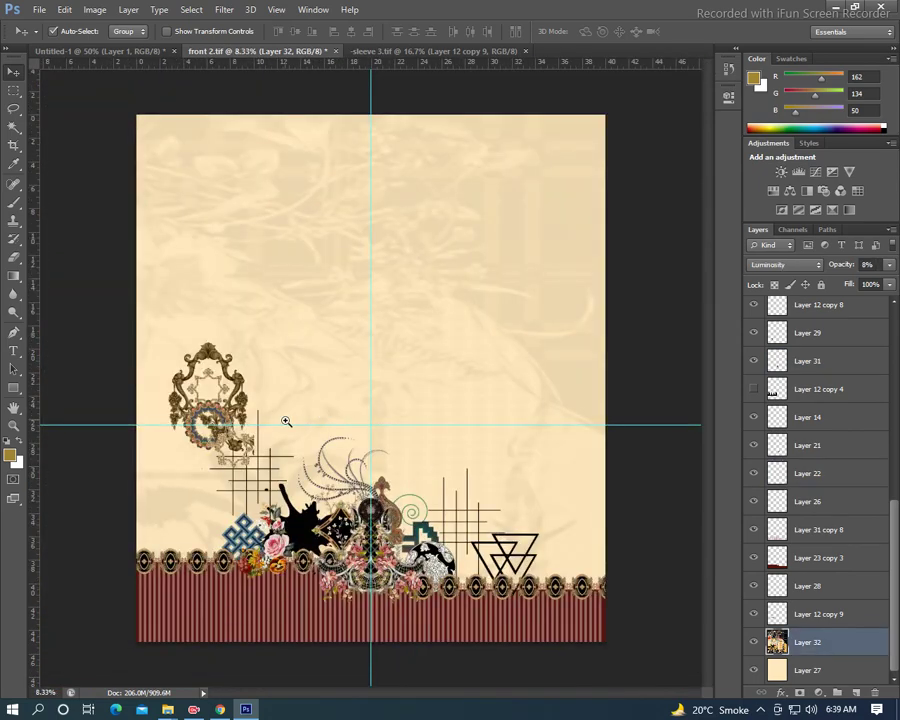
- Move the ornate frame (Layer 33) right of centre and scale it down to about 64%
scroll(286, 421, "up", 1)
key("ctrl+shift+alt+n")
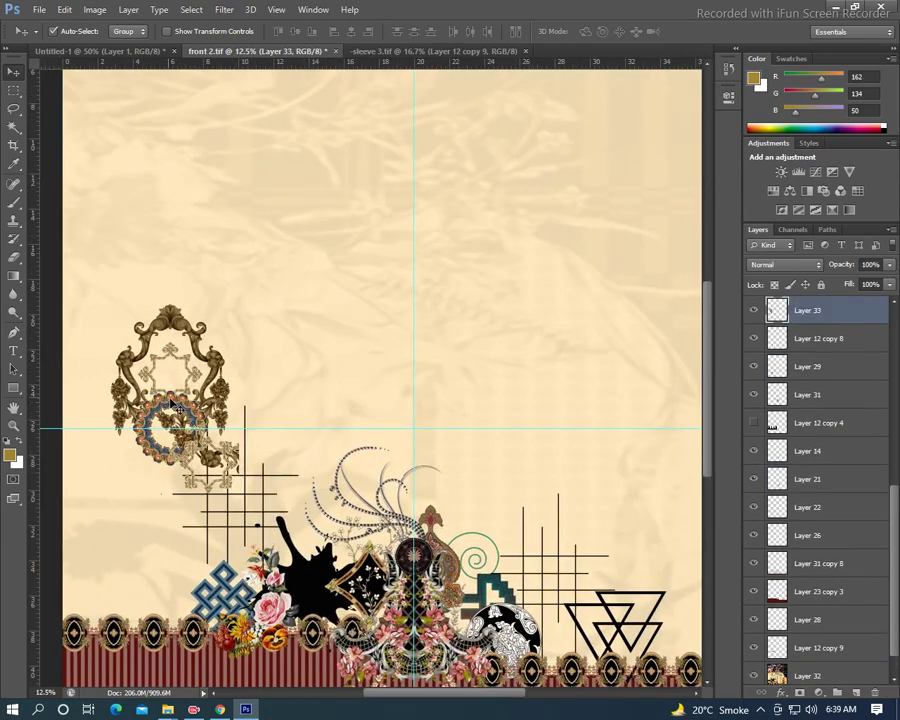
left_click_drag(172, 404, 522, 415)
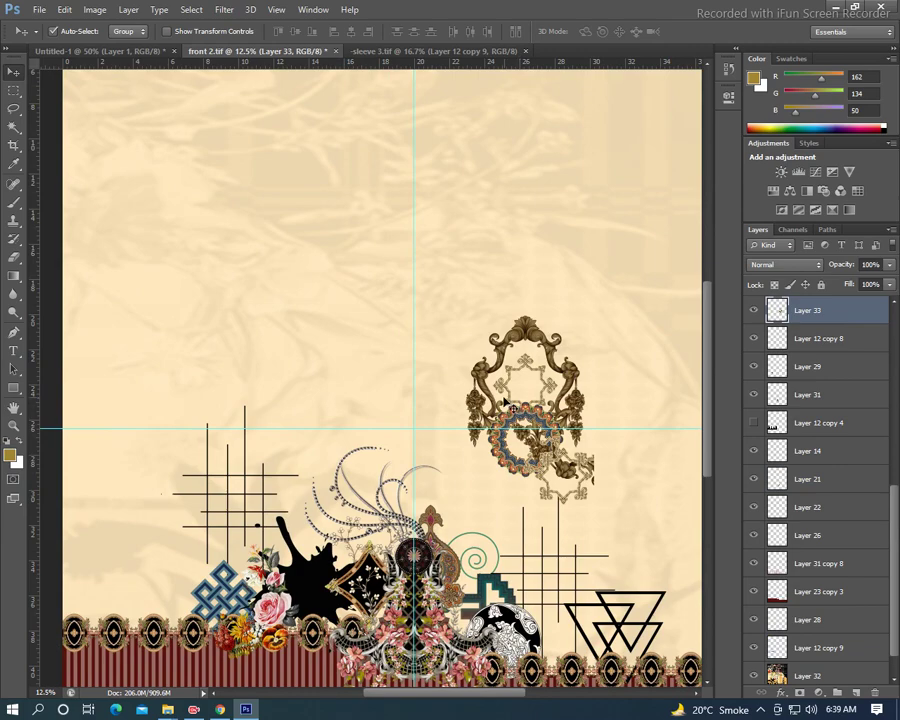
key("ctrl+t")
right_click(486, 390)
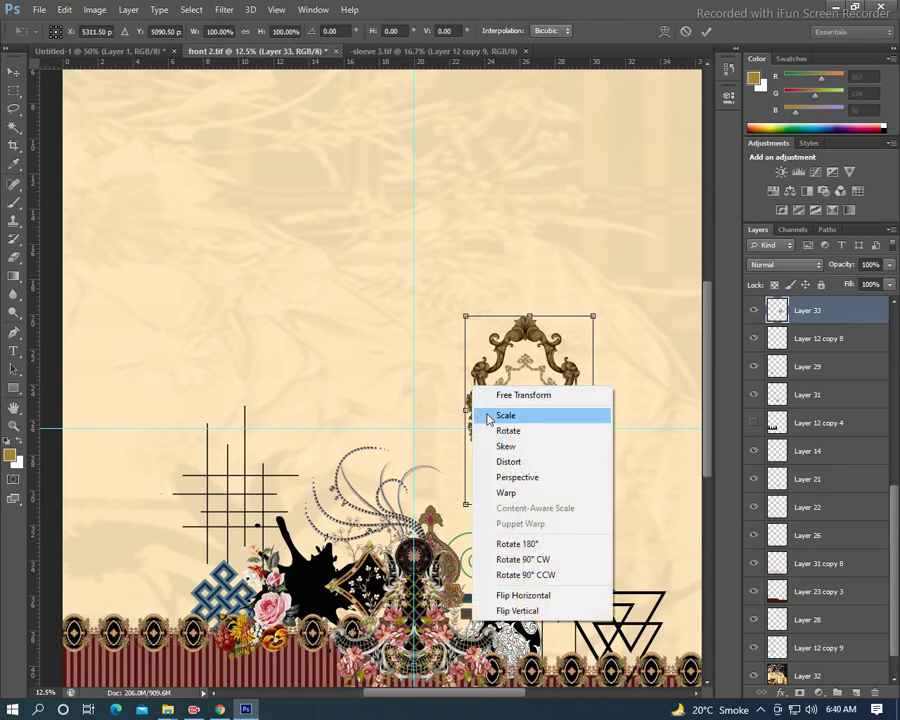
key("Escape")
left_click_drag(472, 325, 491, 358)
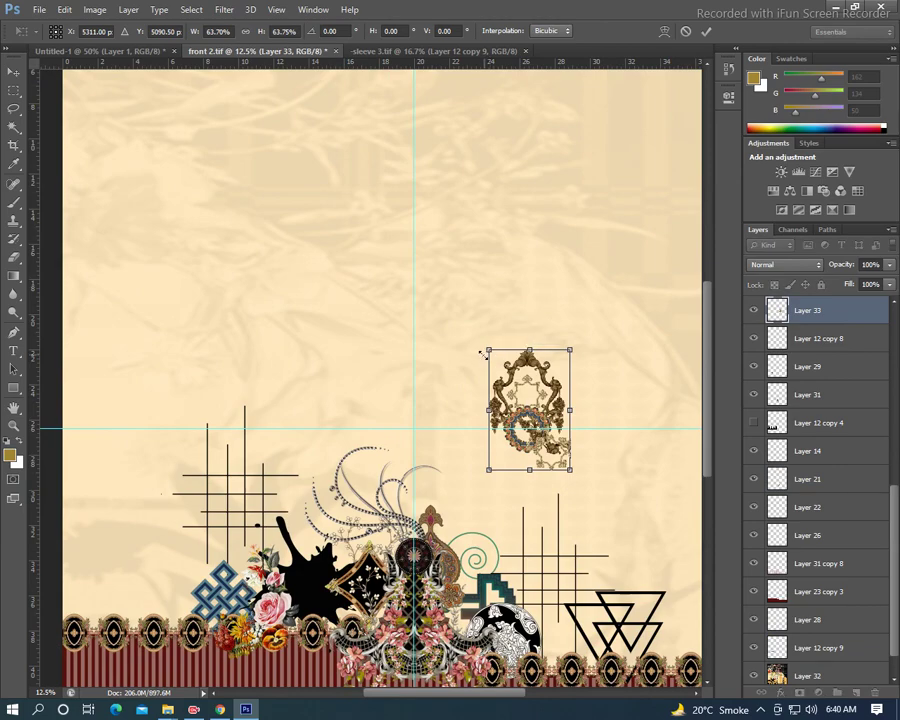
key("Return")
- Place the scaled frame above the triangle motif and hide Layer 33
left_click(484, 391)
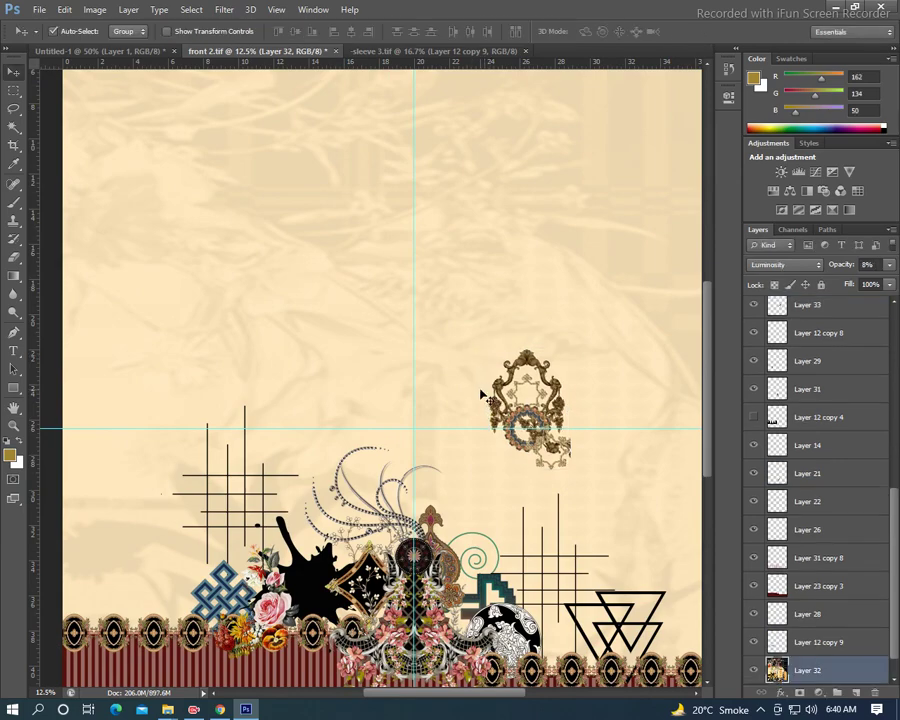
left_click(479, 389, "ctrl+alt")
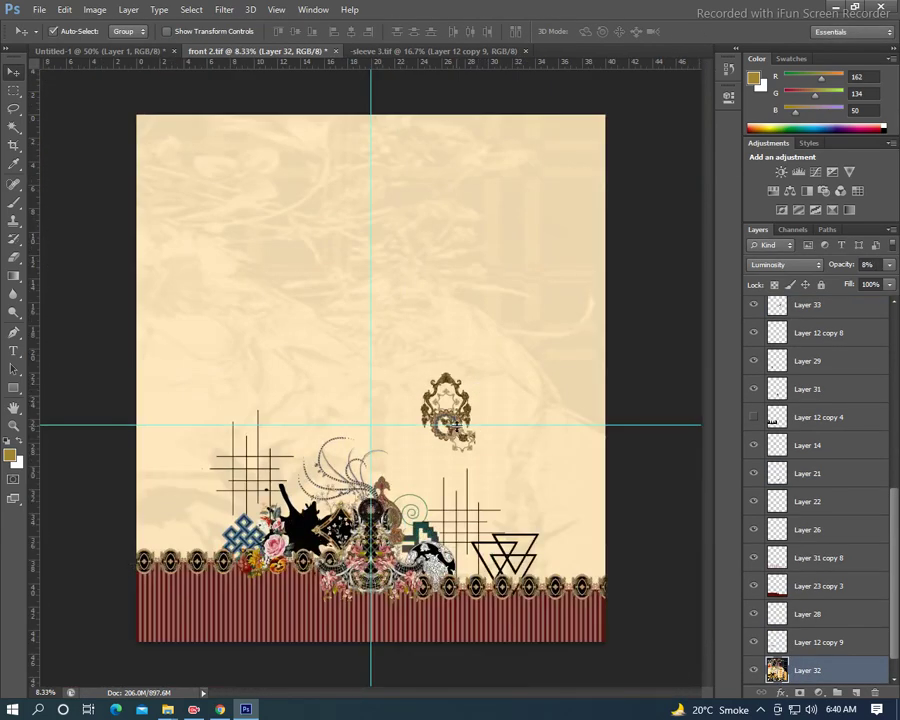
left_click(457, 425)
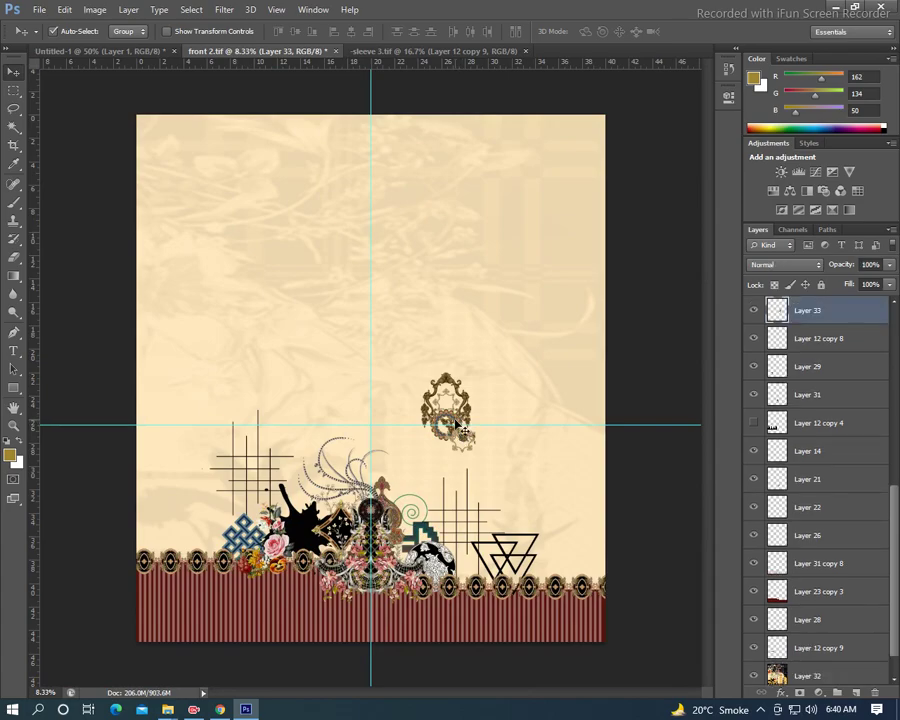
mouse_move(457, 425)
left_mouse_down()
mouse_move(516, 532)
mouse_move(518, 437)
left_mouse_up()
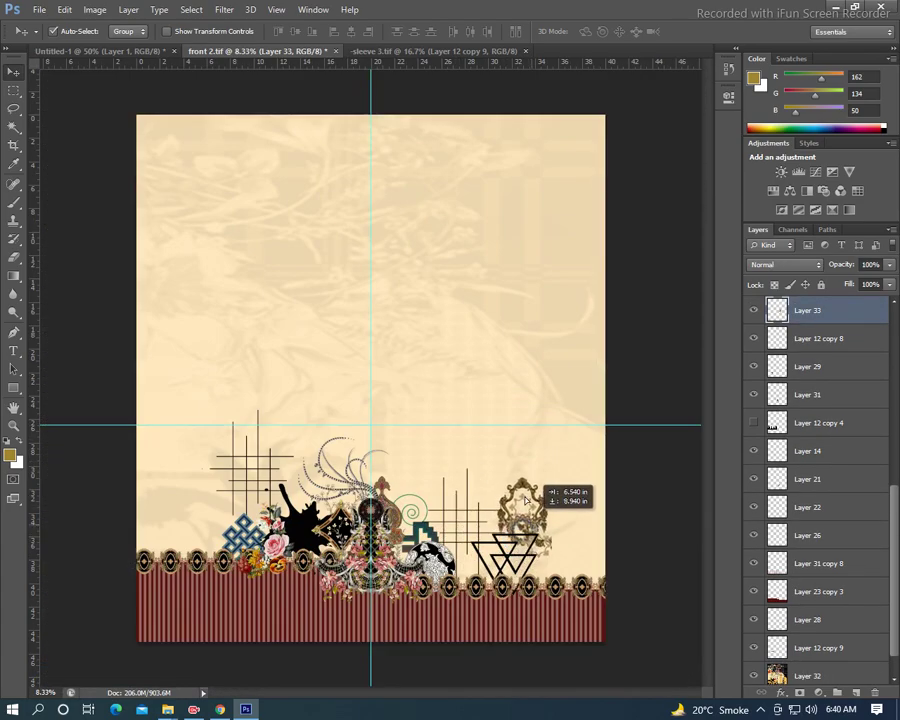
left_click(754, 312)
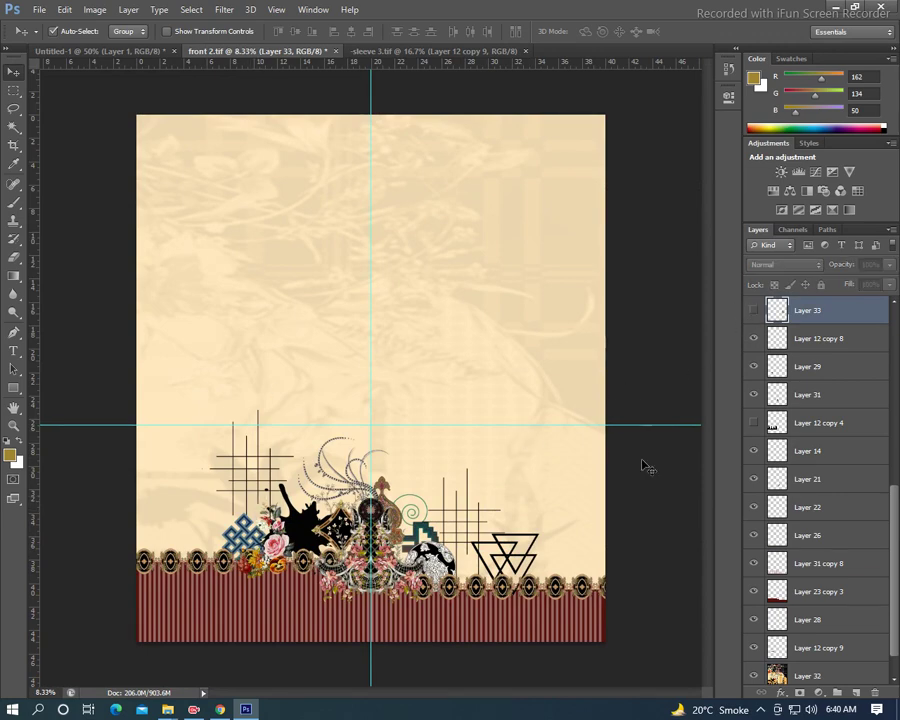